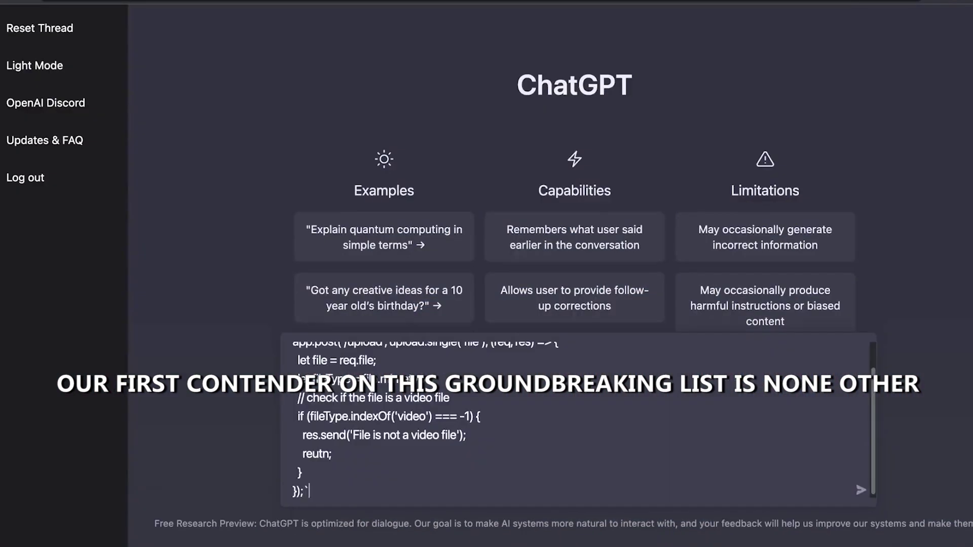
Close the code block with backticks and send the snippet to ChatGPT
{"action": "type", "text": "``"}
{"action": "key", "text": "Return"}
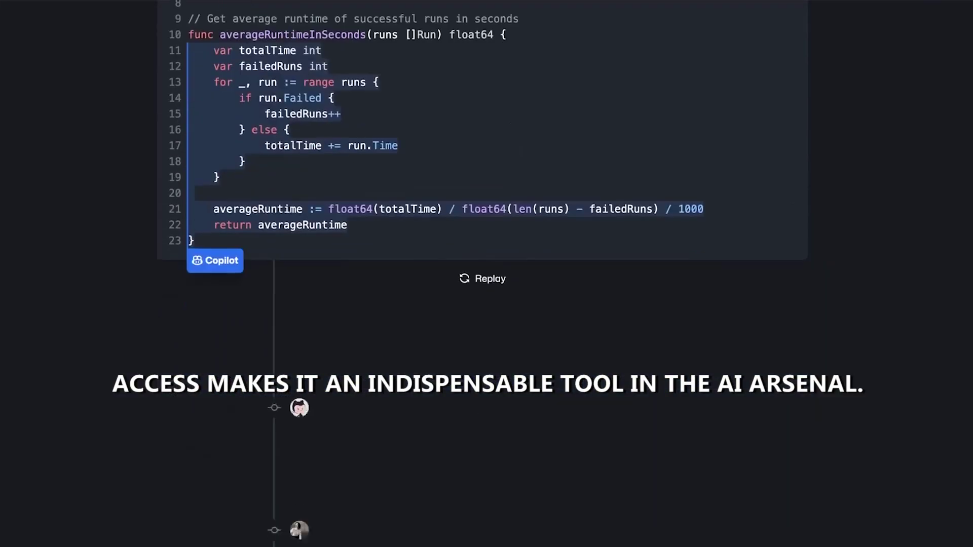
{"action": "scroll", "coordinate": [483, 273], "scroll_direction": "down", "scroll_amount": 6}
{"action": "scroll", "coordinate": [483, 274], "scroll_direction": "down", "scroll_amount": 15}
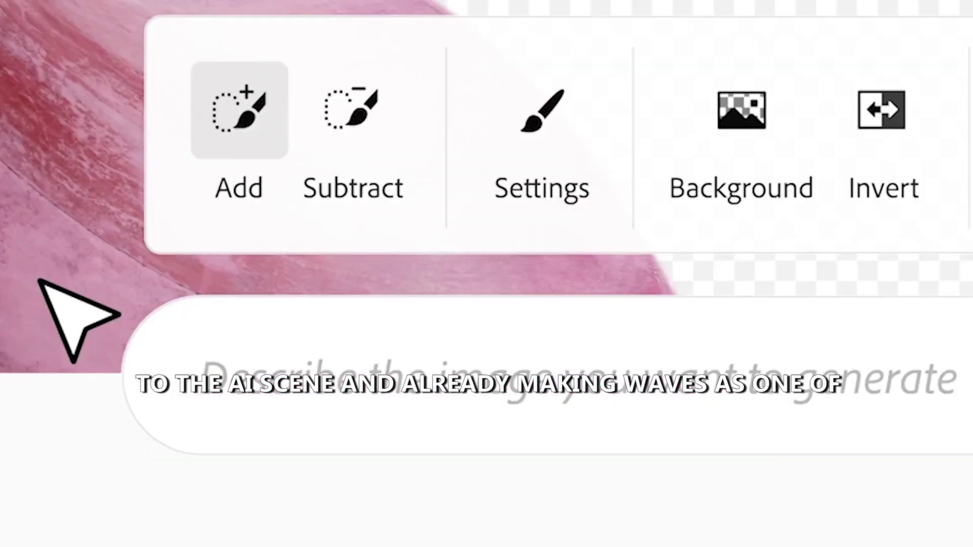
Choose the pool variation with the flamingo float, then play the woman-in-field clip
{"action": "left_click", "coordinate": [643, 473]}
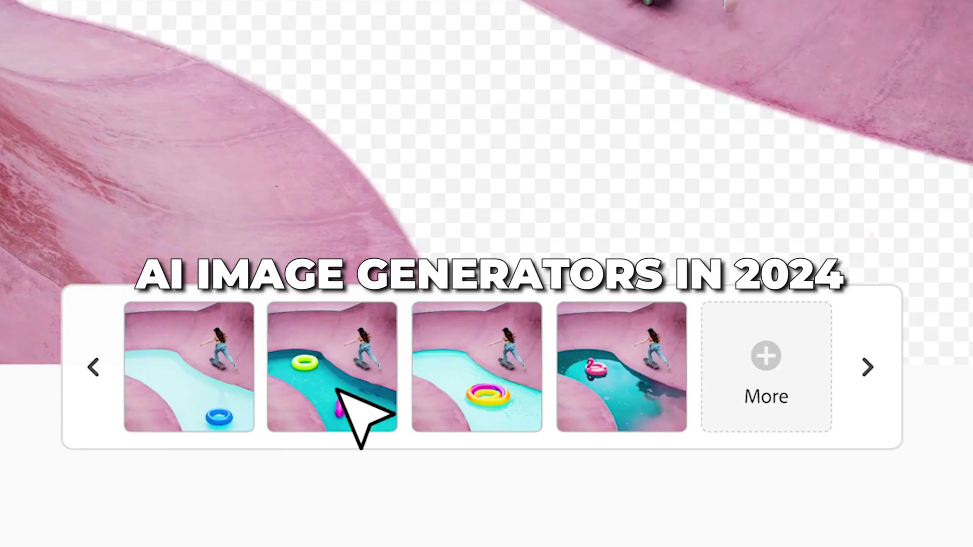
{"action": "left_click", "coordinate": [615, 364]}
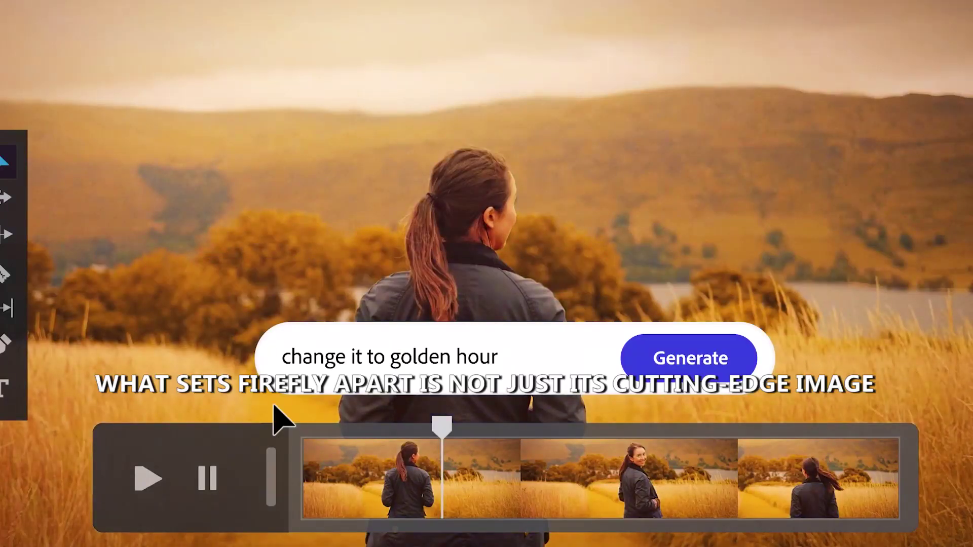
{"action": "left_click", "coordinate": [154, 479]}
Enter 'brighten face', generate a red jacket on the man and view the second variation
{"action": "type", "text": "brighten face"}
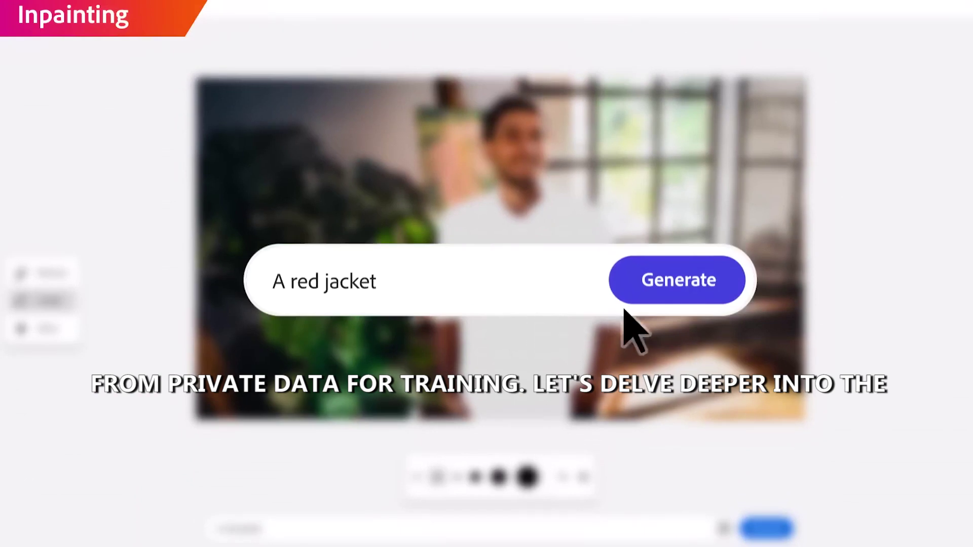
{"action": "left_click", "coordinate": [685, 290]}
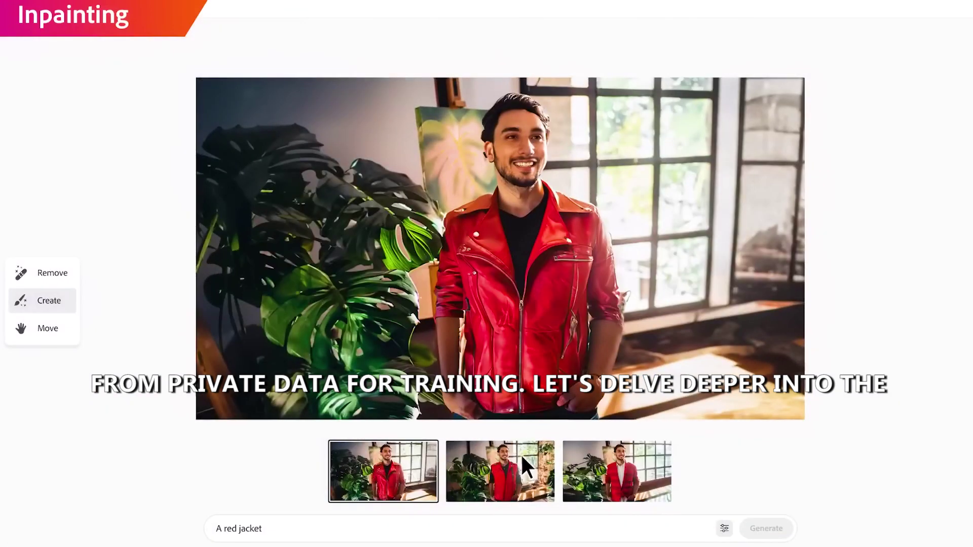
{"action": "left_click", "coordinate": [521, 453]}
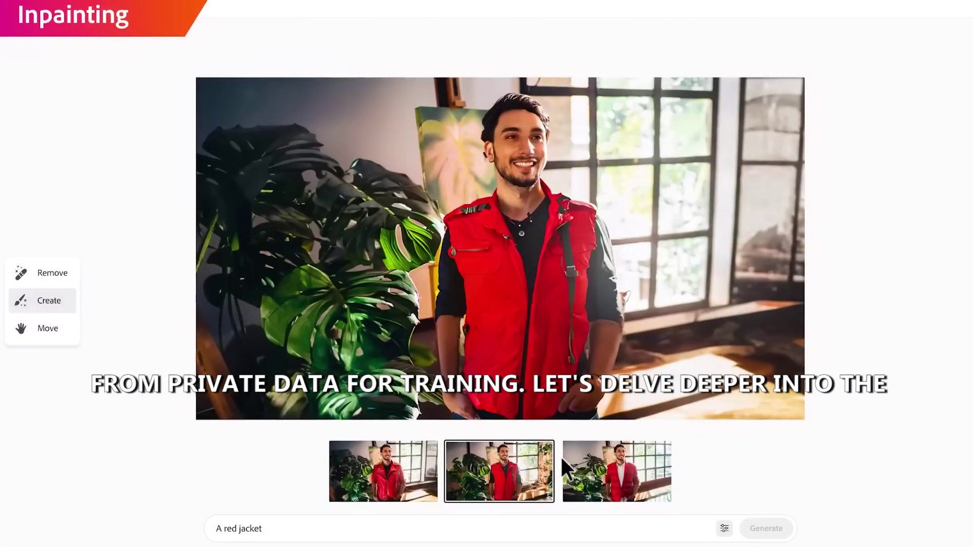
Pick the striped blazer variation, raise the Smile slider, and generate sixth-birthday poster templates
{"action": "left_click", "coordinate": [638, 454]}
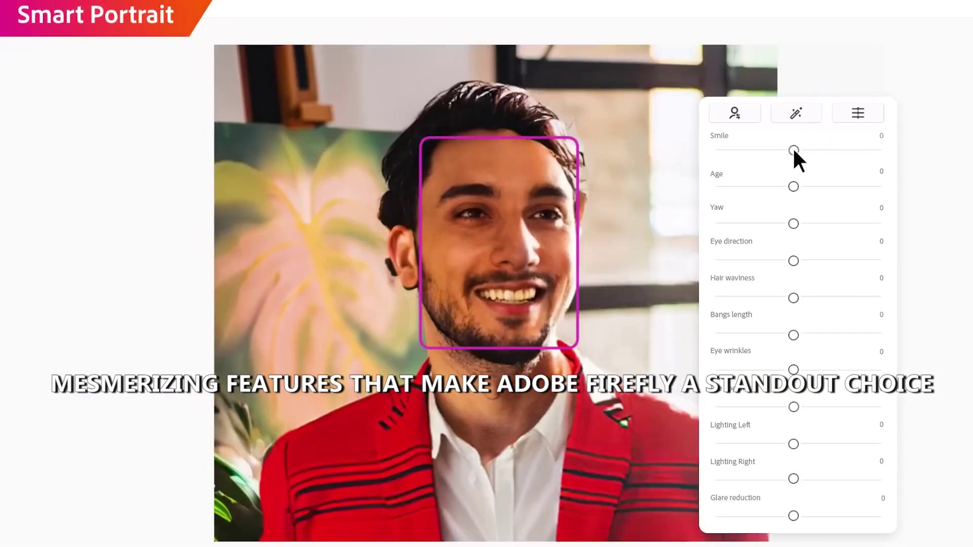
{"action": "left_click_drag", "start_coordinate": [793, 150], "coordinate": [844, 151]}
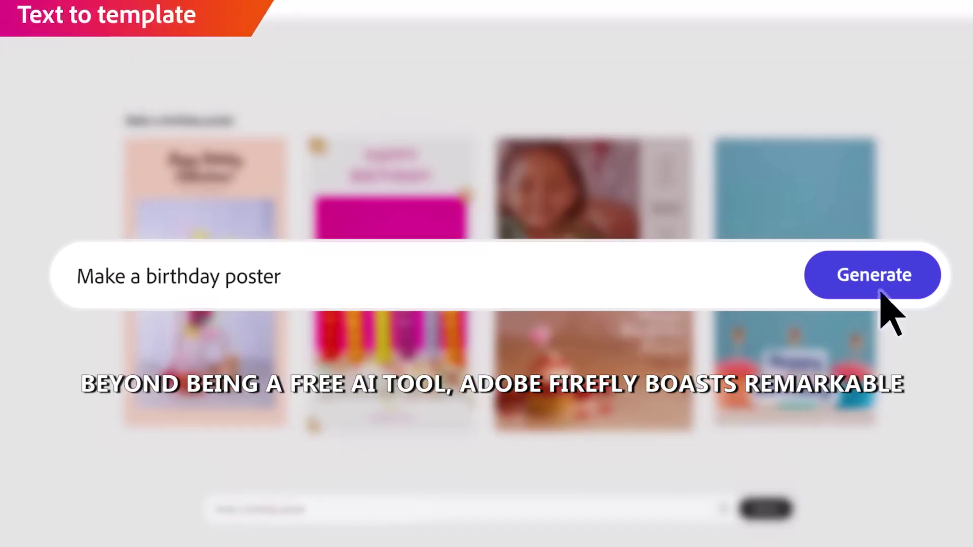
{"action": "left_click", "coordinate": [881, 295]}
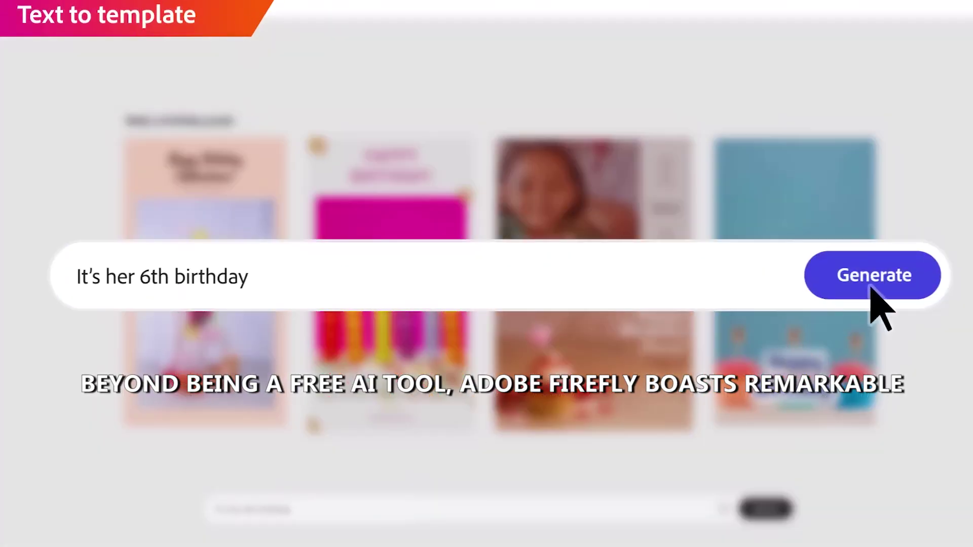
{"action": "left_click", "coordinate": [872, 288]}
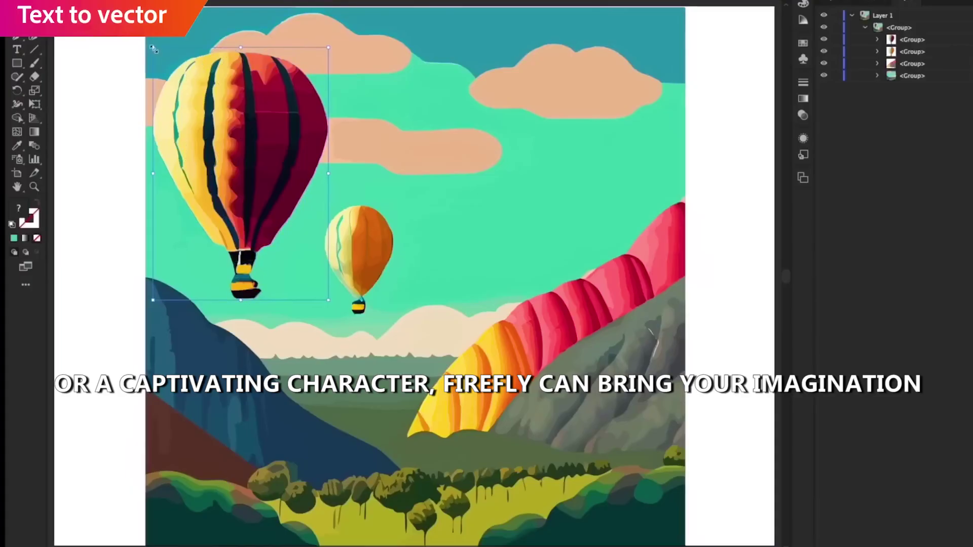
Shrink the hot-air balloon, move it up-right, then browse the realistic tiger fur variations
{"action": "left_click_drag", "start_coordinate": [153, 48], "coordinate": [207, 115]}
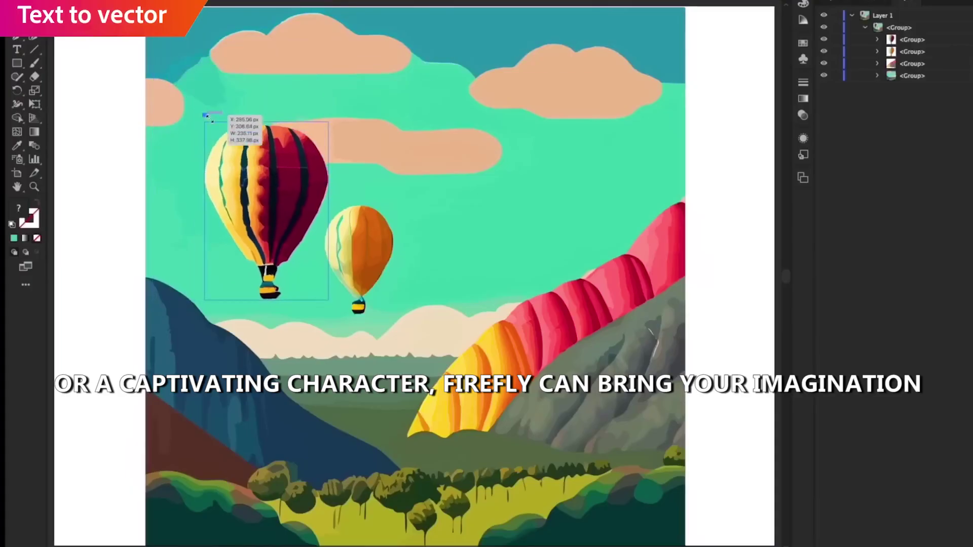
{"action": "left_click_drag", "start_coordinate": [267, 197], "coordinate": [549, 139]}
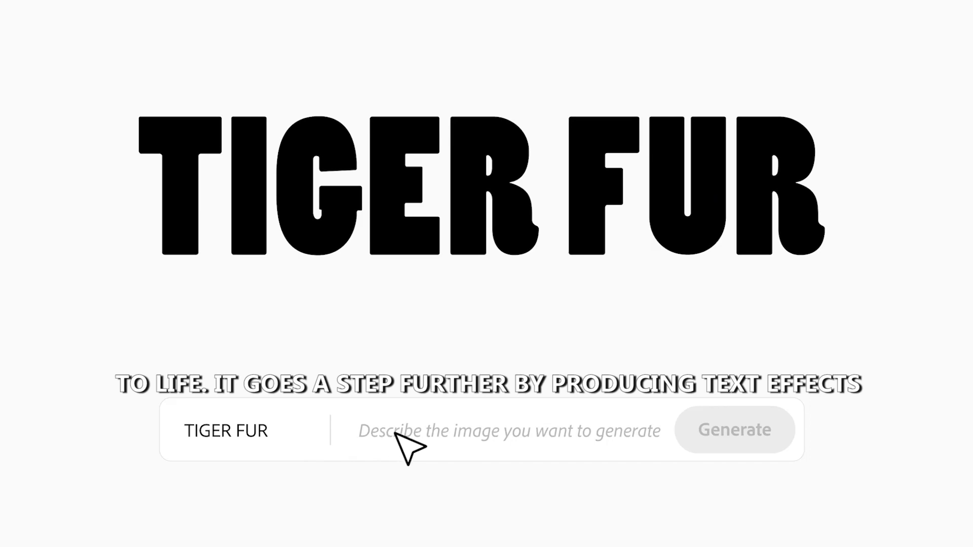
{"action": "type", "text": "Realistic tiger fur"}
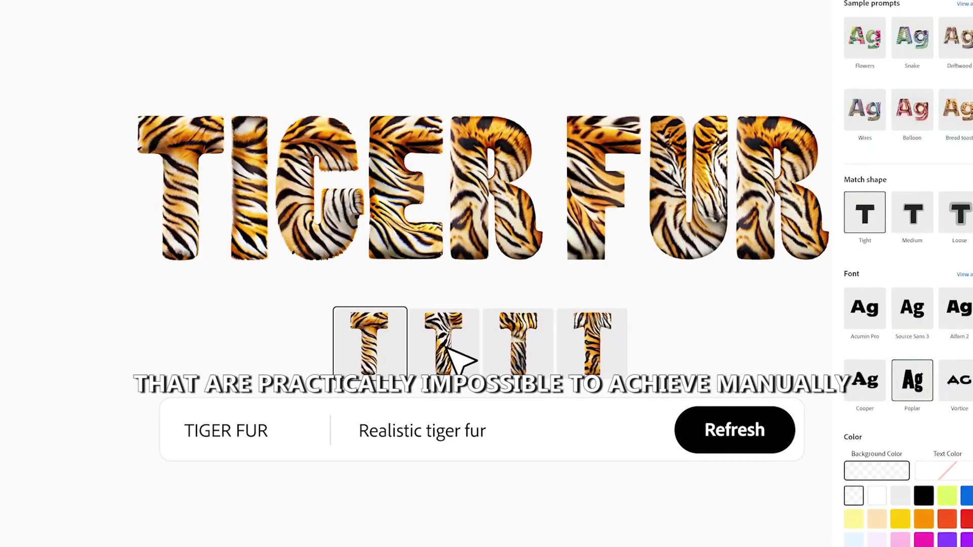
{"action": "left_click", "coordinate": [456, 358]}
{"action": "left_click", "coordinate": [592, 357]}
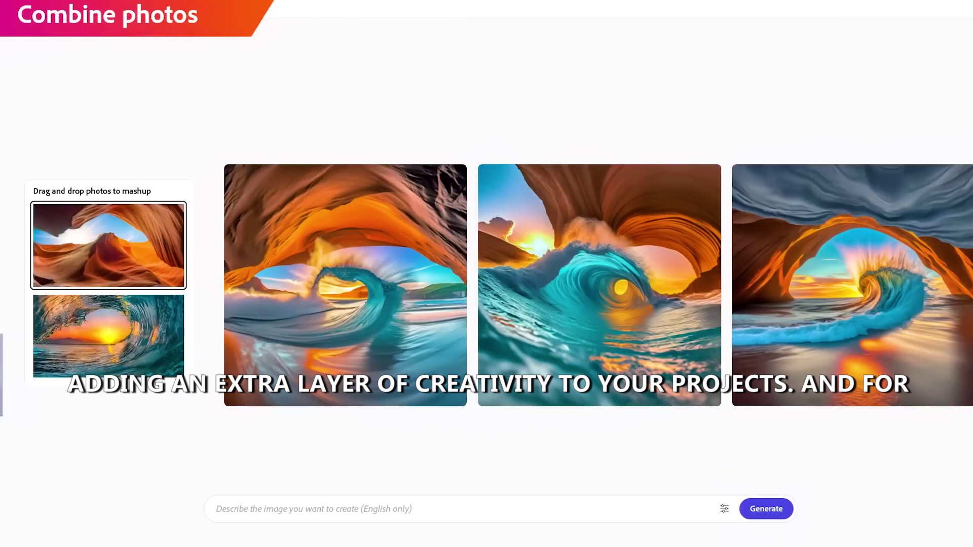
Add a puffin to the mashup, make the watch chrome silver, and regenerate dragons with dramatic lighting
{"action": "left_click_drag", "start_coordinate": [1, 400], "coordinate": [157, 332]}
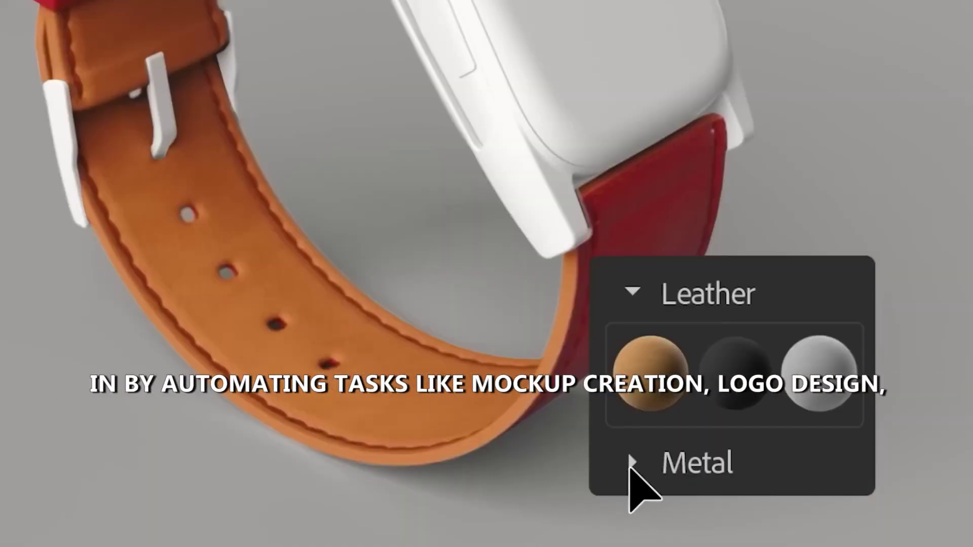
{"action": "left_click", "coordinate": [630, 462]}
{"action": "left_click_drag", "start_coordinate": [648, 412], "coordinate": [500, 145]}
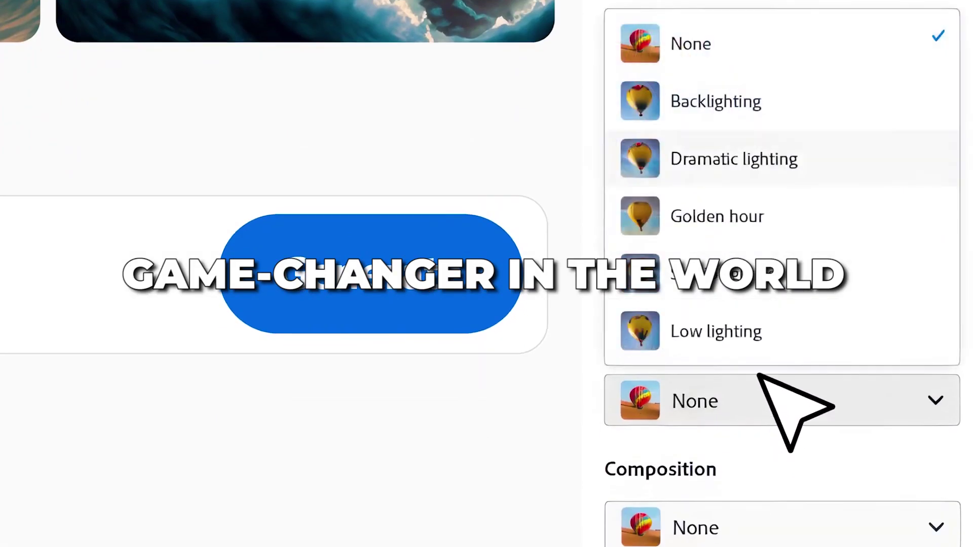
{"action": "left_click", "coordinate": [735, 160]}
{"action": "left_click", "coordinate": [362, 294]}
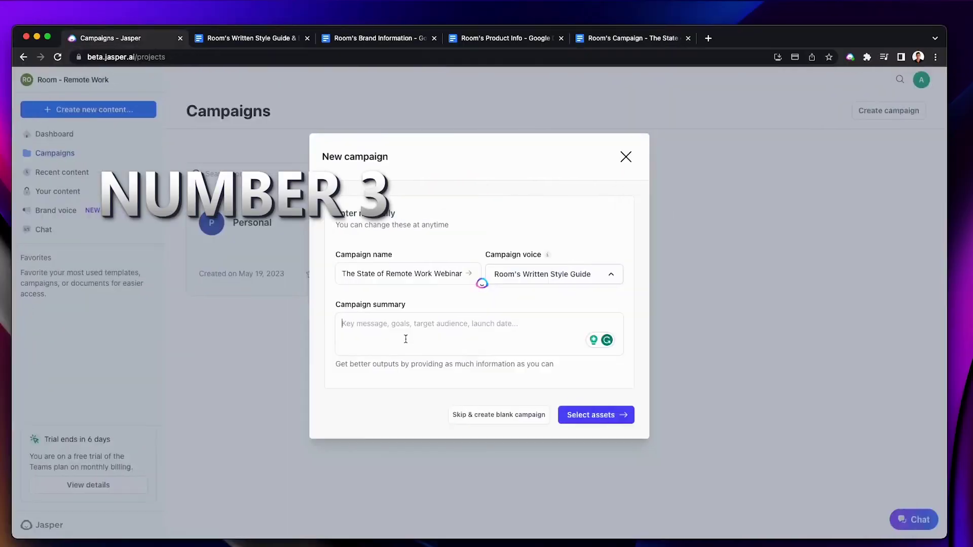
Paste the remote-work webinar description into Campaign summary and continue to asset selection
{"action": "key", "text": "super+v"}
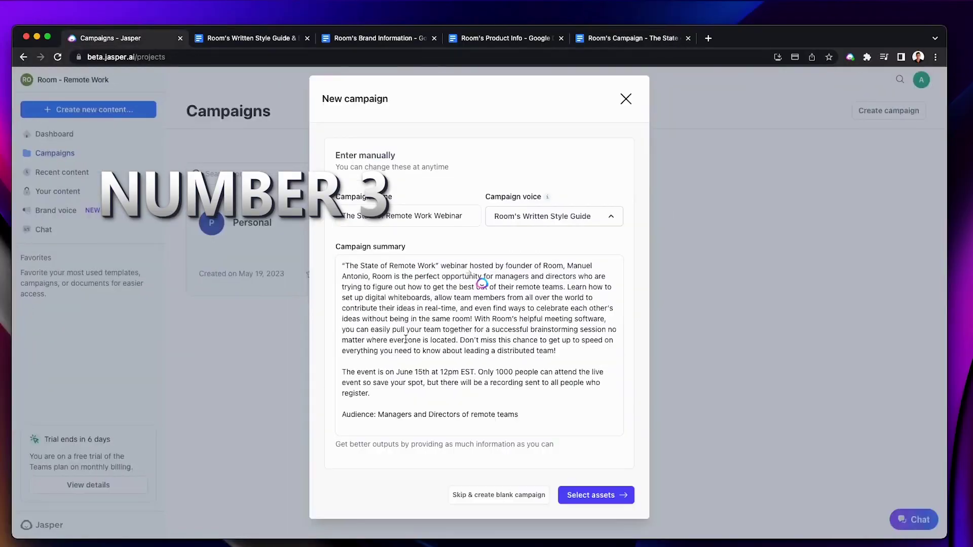
{"action": "left_click", "coordinate": [588, 495]}
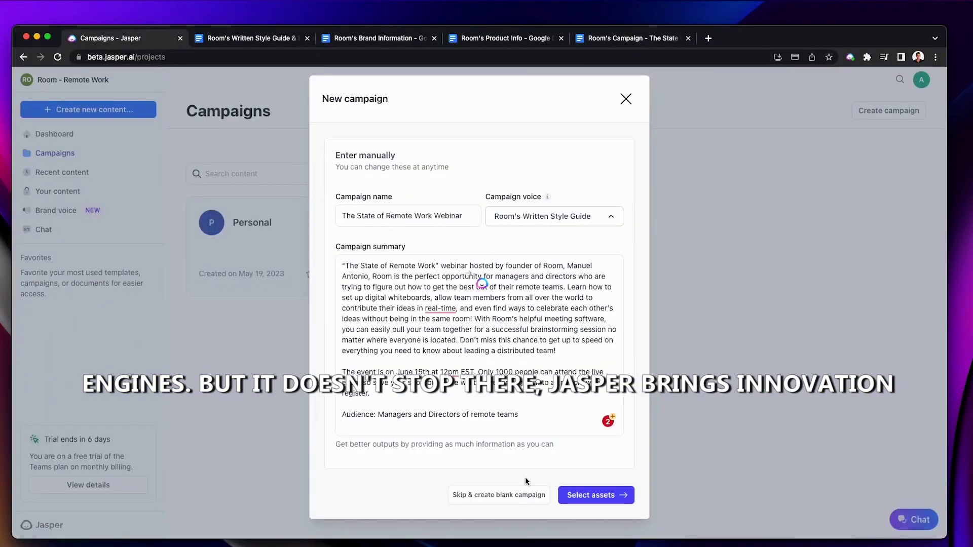
{"action": "left_click", "coordinate": [589, 496]}
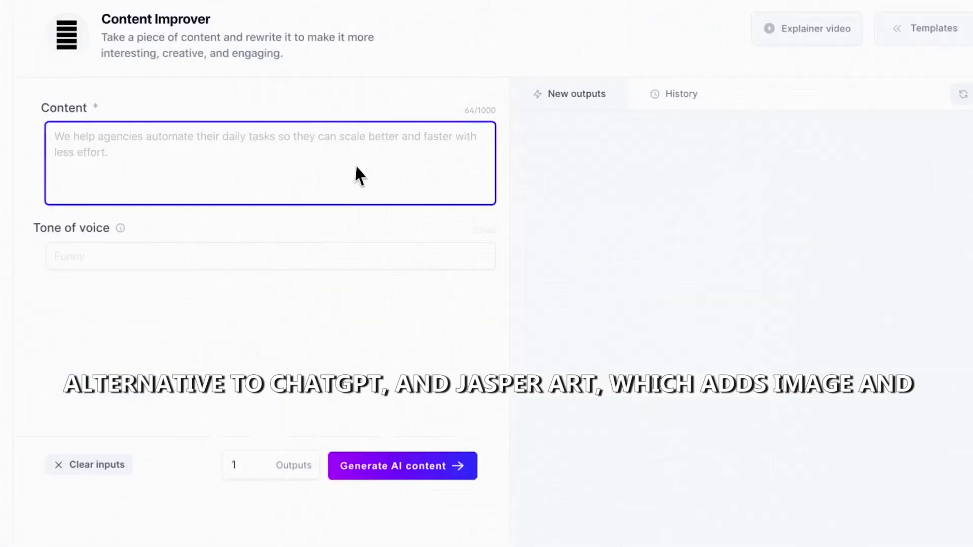
Upload the audience info document as a new Brand Voice memory
{"action": "right_click", "coordinate": [354, 174]}
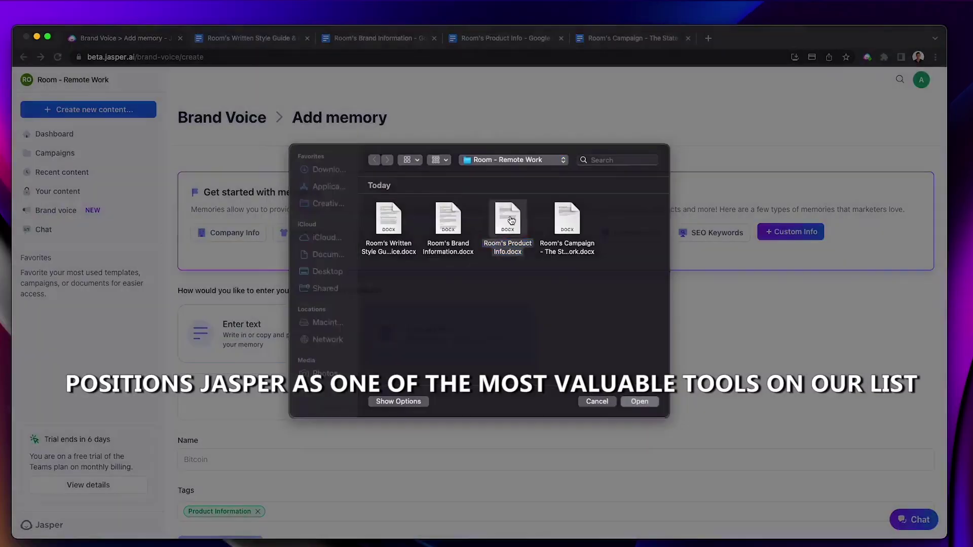
{"action": "left_click", "coordinate": [267, 417]}
{"action": "left_click", "coordinate": [220, 508]}
{"action": "left_click", "coordinate": [887, 197]}
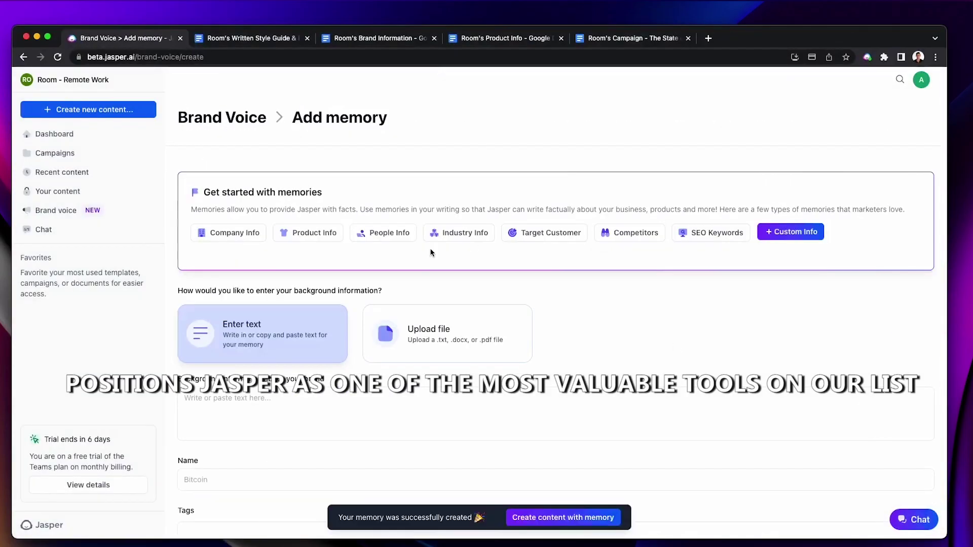
{"action": "left_click", "coordinate": [447, 333]}
{"action": "double_click", "coordinate": [385, 235]}
Name the memory 'Ideal Customer' and place the headline 'Create Connections Across Timezones & Cultures' on its own line
{"action": "left_click", "coordinate": [291, 414]}
{"action": "type", "text": "Ideal Customer"}
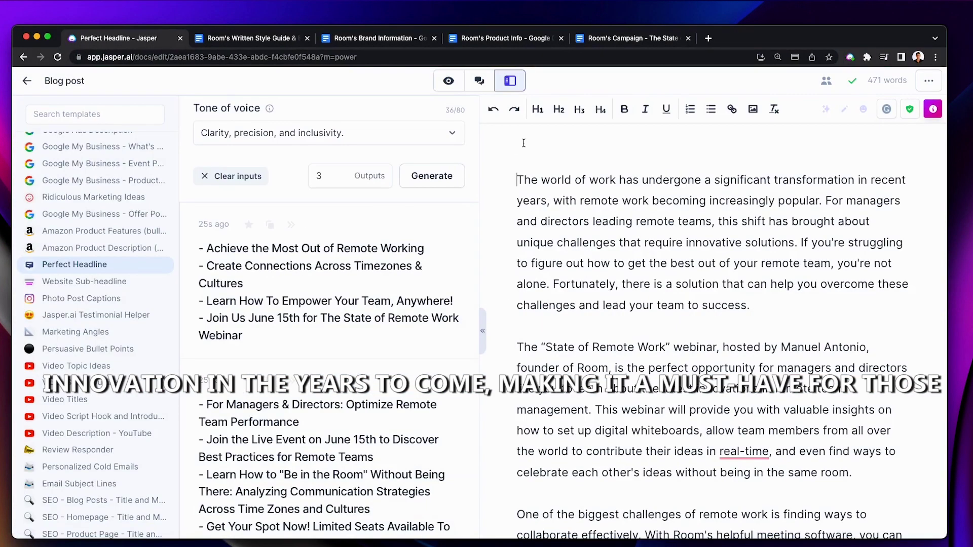
{"action": "type", "text": "Create Connections Across Timezones & Cultures"}
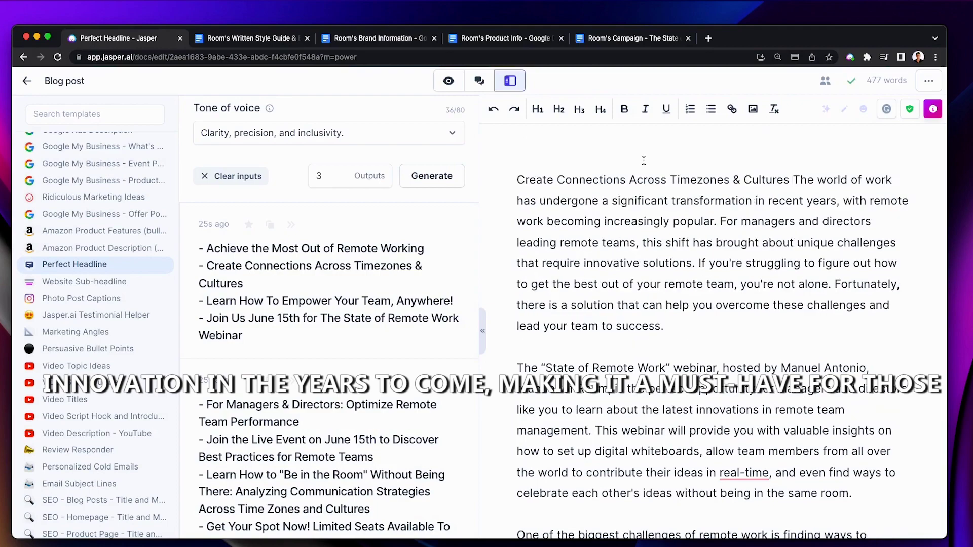
{"action": "key", "text": "Return"}
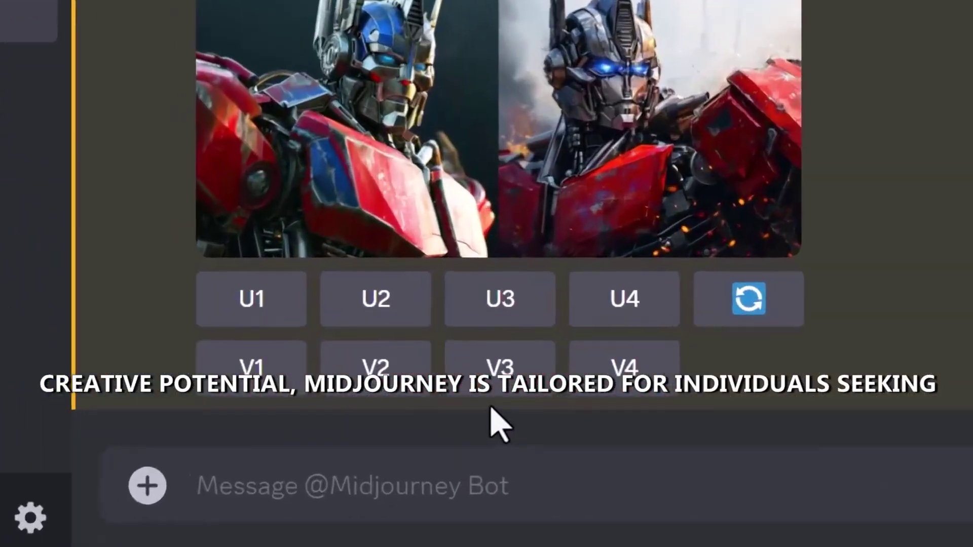
Type /se in the Midjourney Bot direct message to list slash commands
{"action": "type", "text": "/se"}
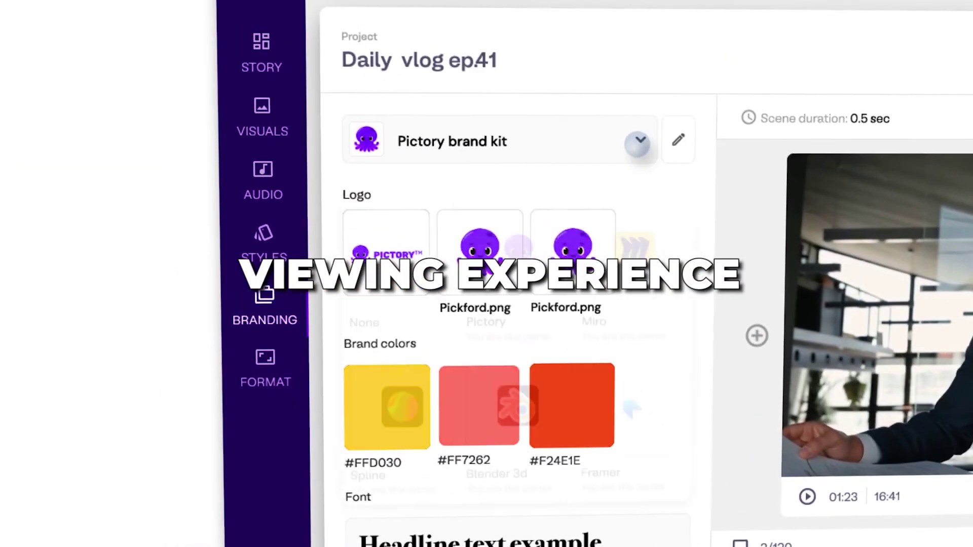
Open the brand kit list, then open the Buckingham Gate video in the storyboard editor
{"action": "left_click", "coordinate": [633, 142]}
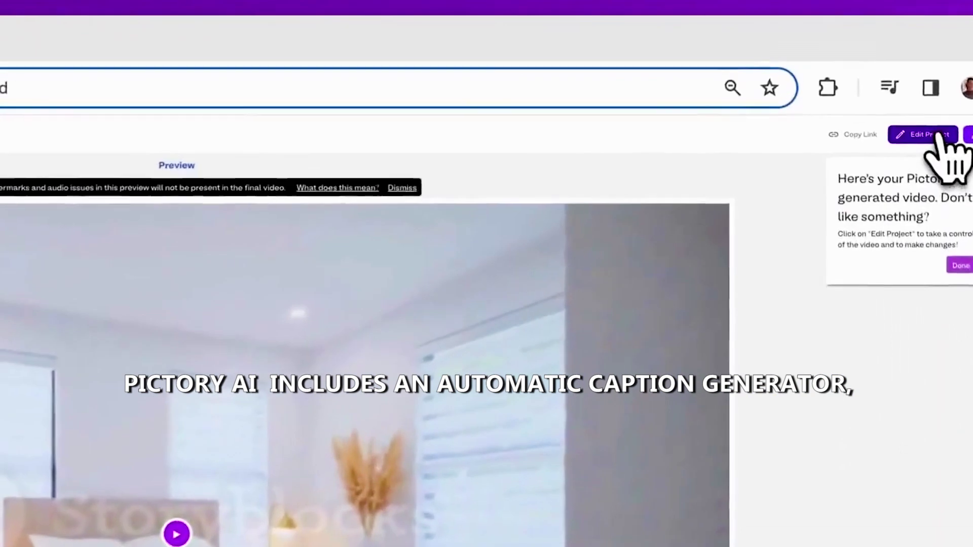
{"action": "left_click", "coordinate": [938, 132]}
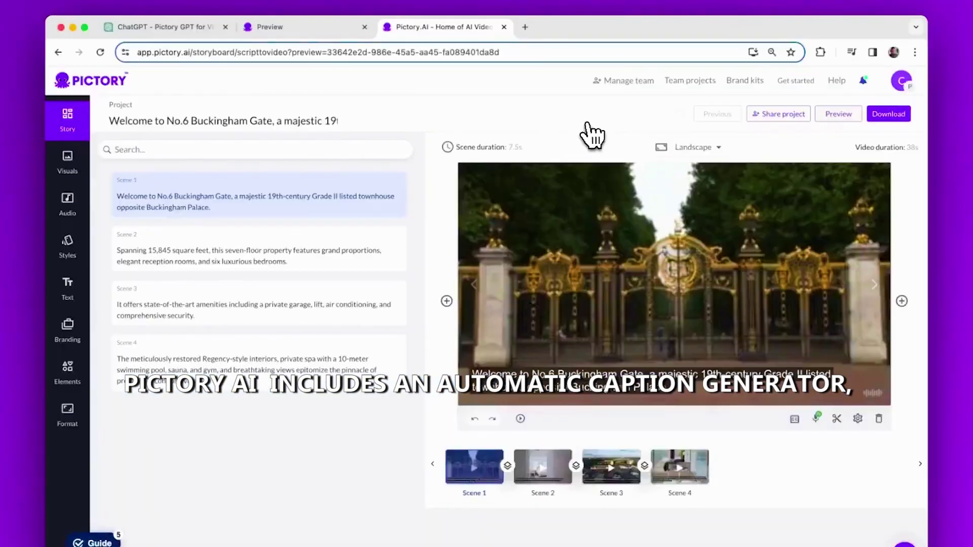
Close the storyboard with Ctrl+W and switch the side panel to Branding caption styles
{"action": "key", "text": "ctrl+w"}
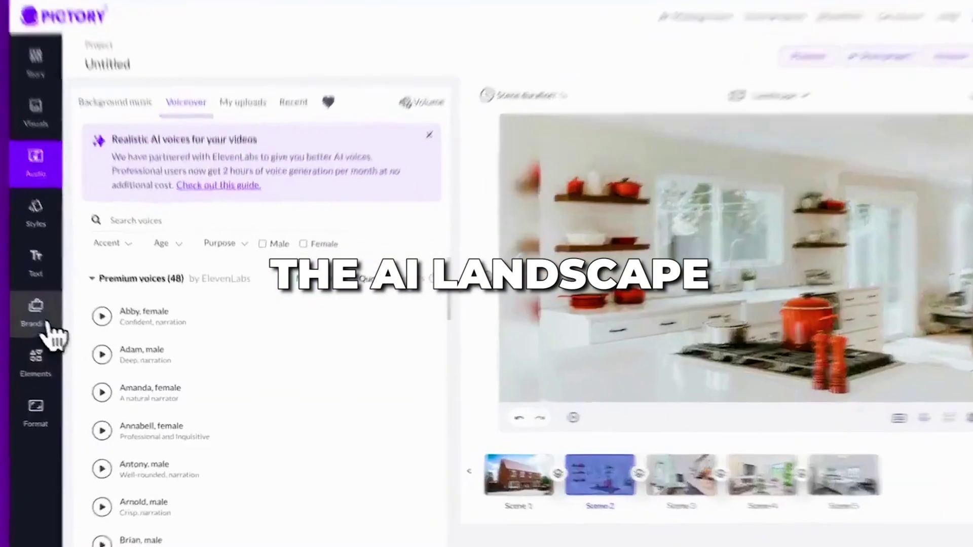
{"action": "left_click", "coordinate": [47, 336]}
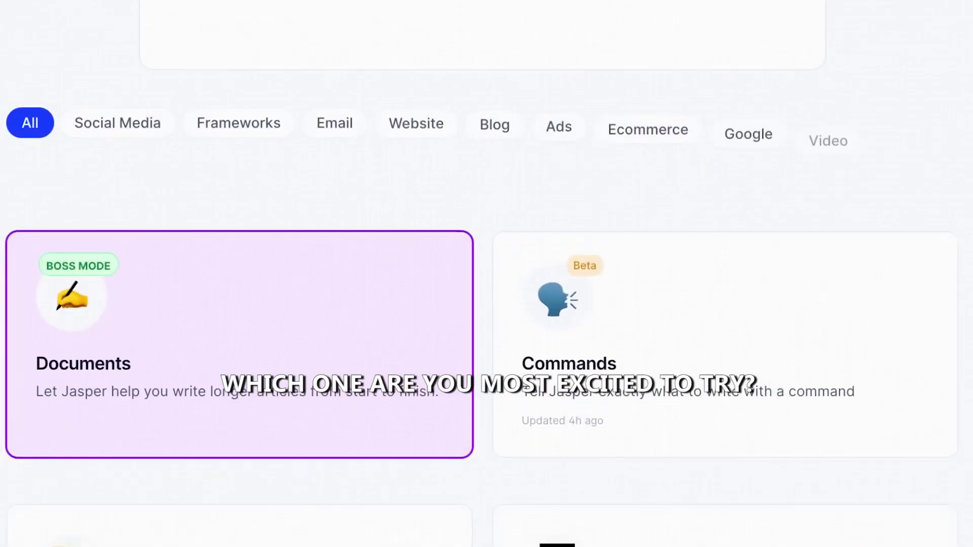
Scroll down the writing templates page
{"action": "scroll", "coordinate": [487, 273], "scroll_direction": "down", "scroll_amount": 8}
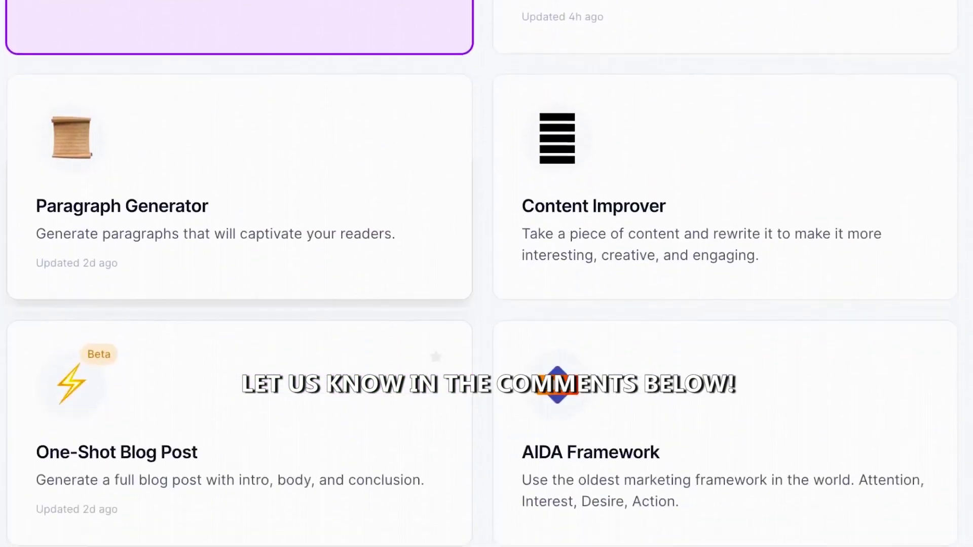